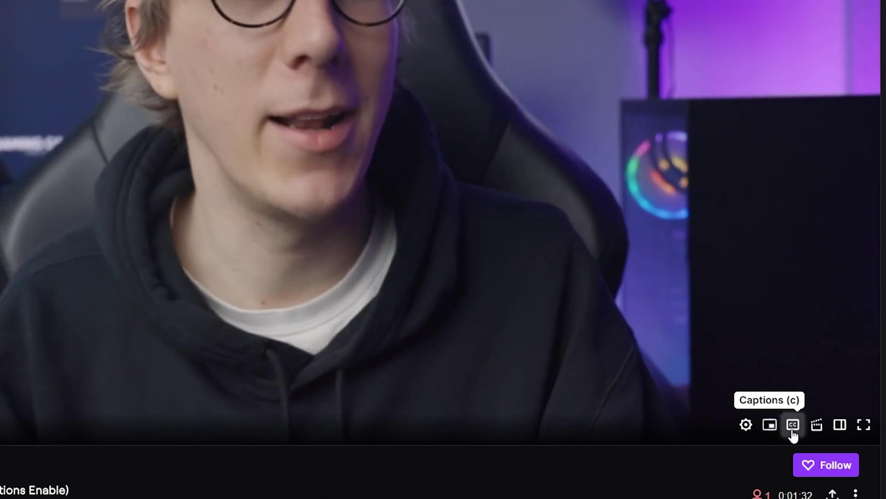
Turn on Twitch captions, apply the Yellow on Black preset, and enlarge the caption text size
{"action": "left_click", "coordinate": [691, 369]}
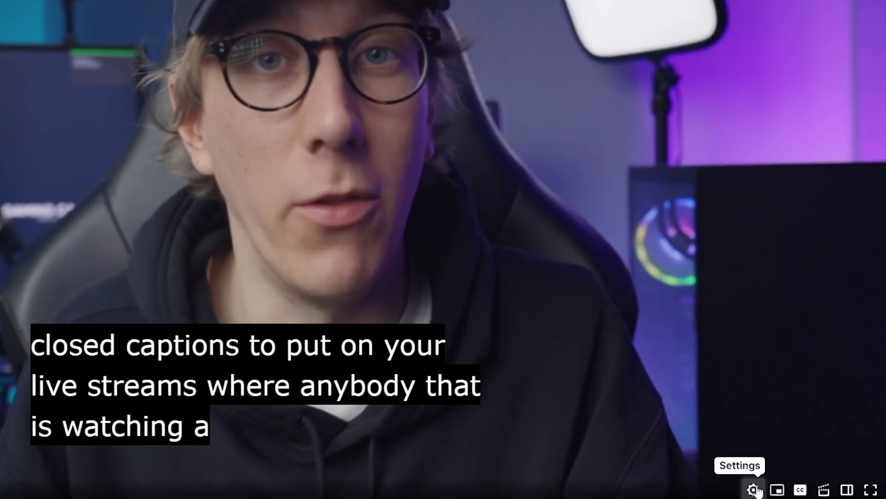
{"action": "left_click", "coordinate": [664, 368]}
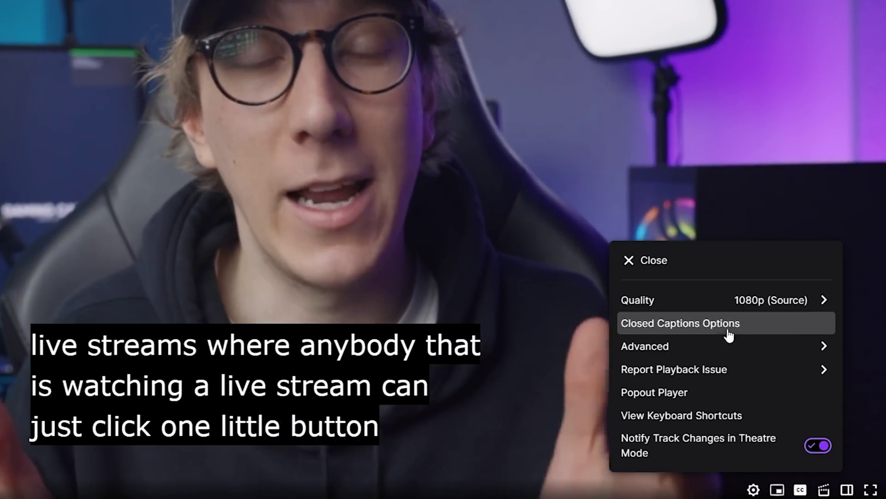
{"action": "left_click", "coordinate": [726, 325]}
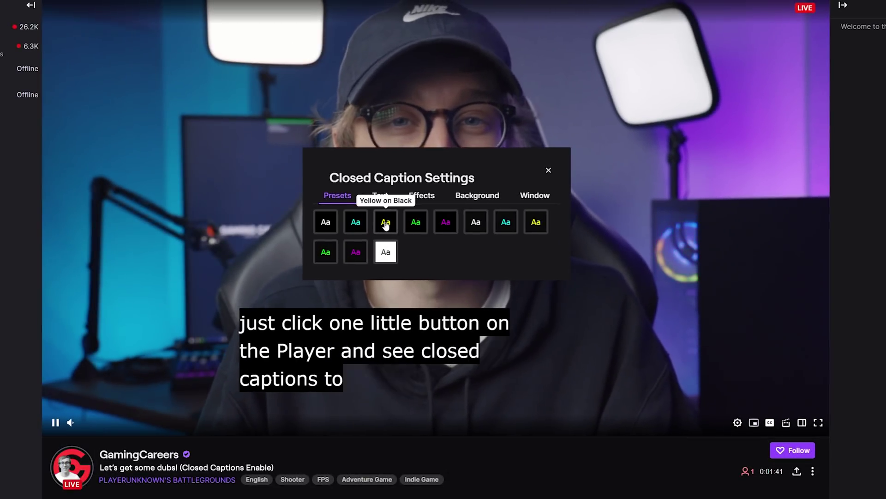
{"action": "left_click", "coordinate": [385, 221]}
{"action": "left_click", "coordinate": [382, 196]}
{"action": "left_click_drag", "start_coordinate": [343, 230], "coordinate": [369, 230]}
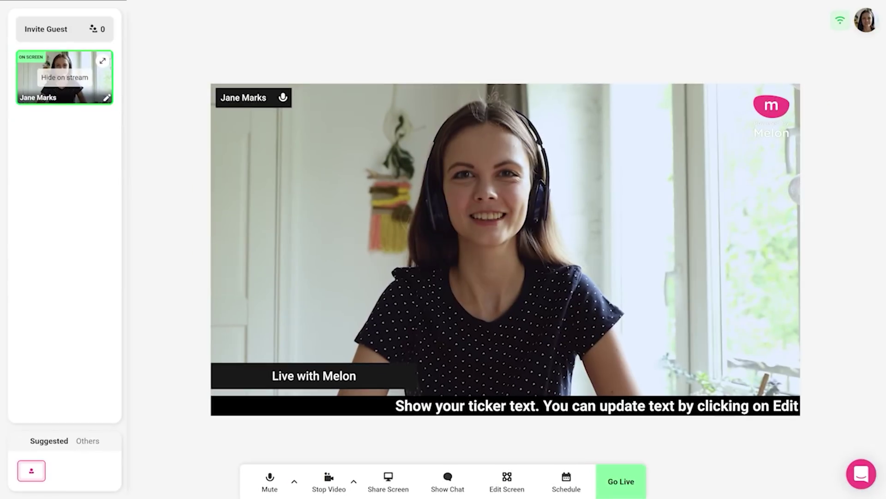
Copy the guest invite link, put the second and third guests on stream, and use the AK logo
{"action": "left_click", "coordinate": [77, 32]}
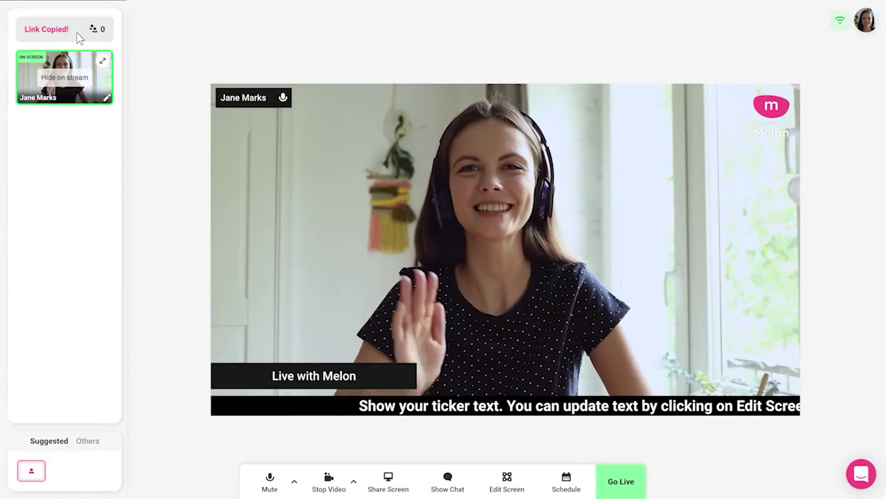
{"action": "left_click", "coordinate": [75, 131]}
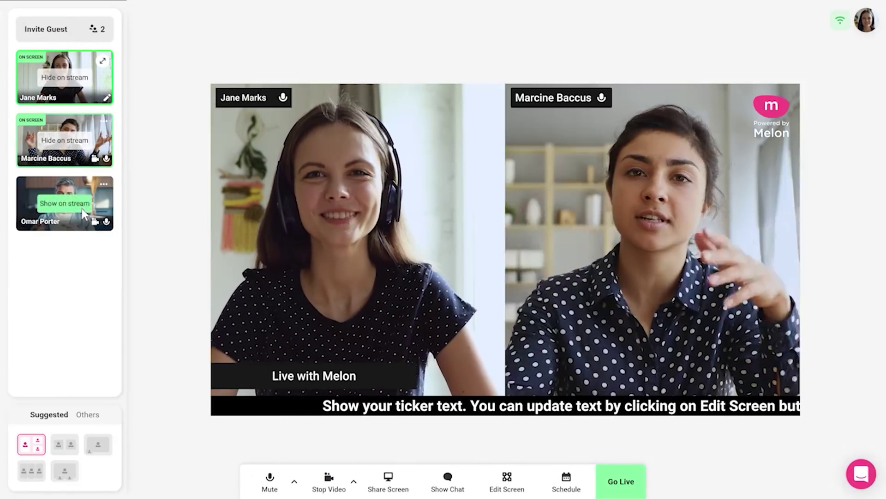
{"action": "left_click", "coordinate": [81, 206]}
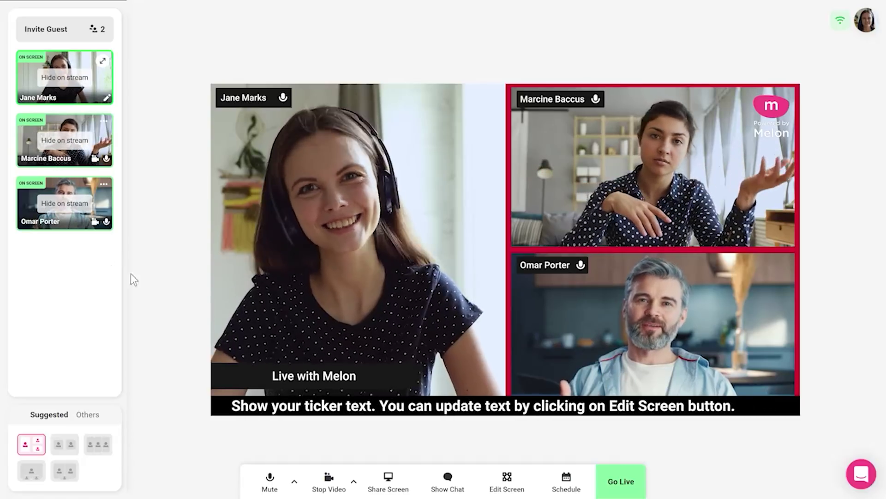
{"action": "left_click", "coordinate": [507, 480]}
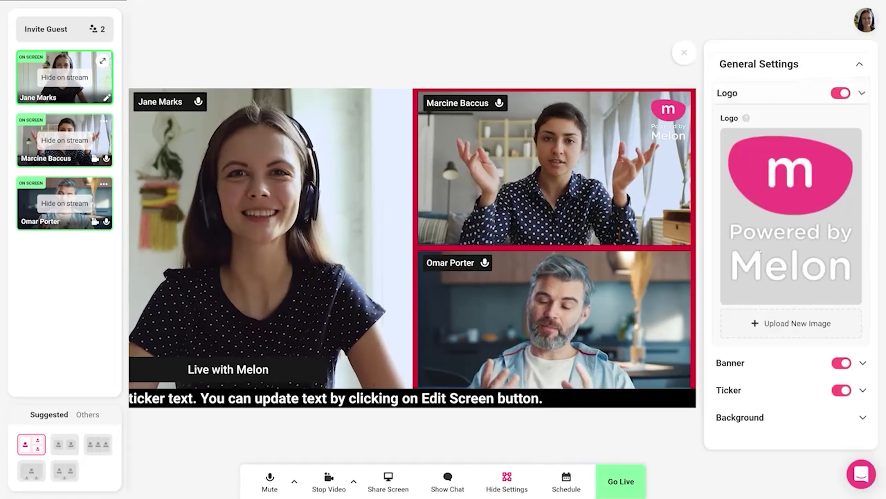
{"action": "left_click", "coordinate": [787, 324]}
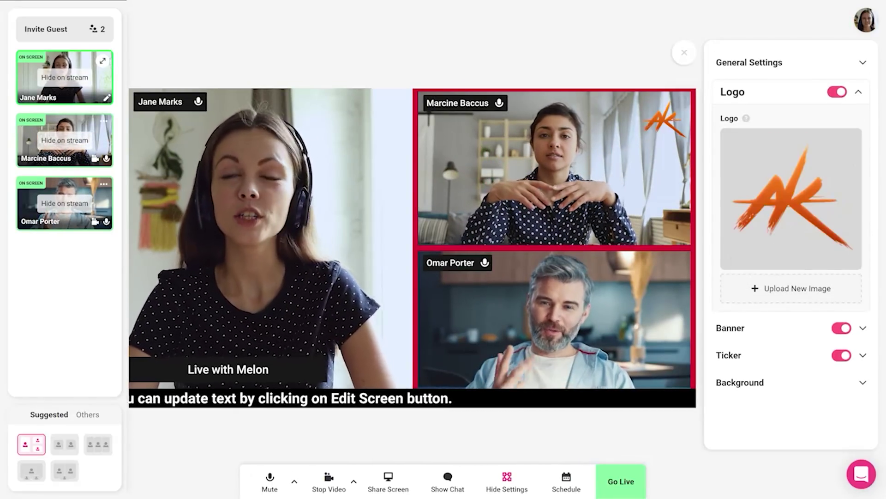
{"action": "left_click", "coordinate": [788, 92]}
Change the banner text to 'The Marathoner' with a blue #2373BC background
{"action": "left_click", "coordinate": [768, 118]}
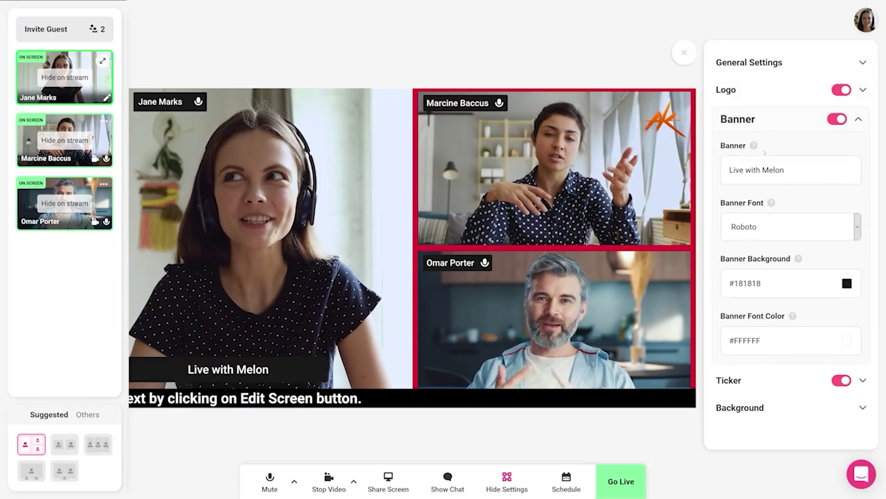
{"action": "triple_click", "coordinate": [763, 169]}
{"action": "type", "text": "The Marathoner’s Podcast"}
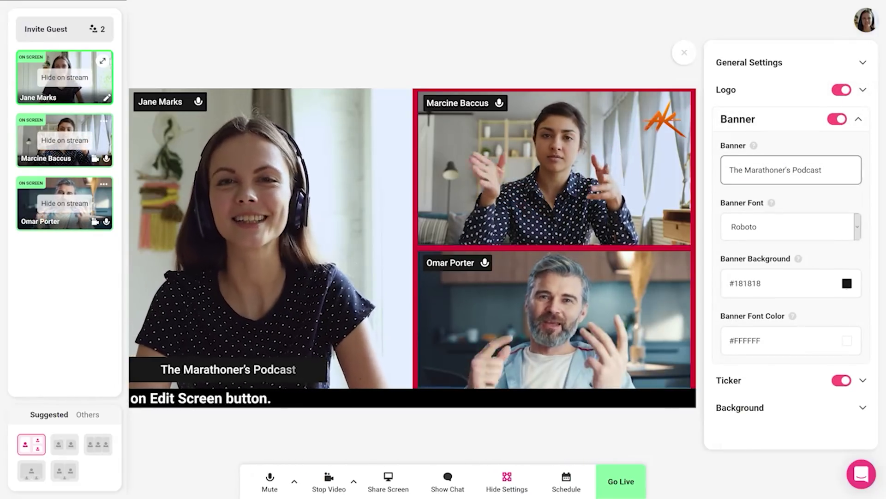
{"action": "left_click", "coordinate": [847, 283]}
{"action": "left_click_drag", "start_coordinate": [750, 381], "coordinate": [806, 381]}
{"action": "left_click", "coordinate": [832, 320]}
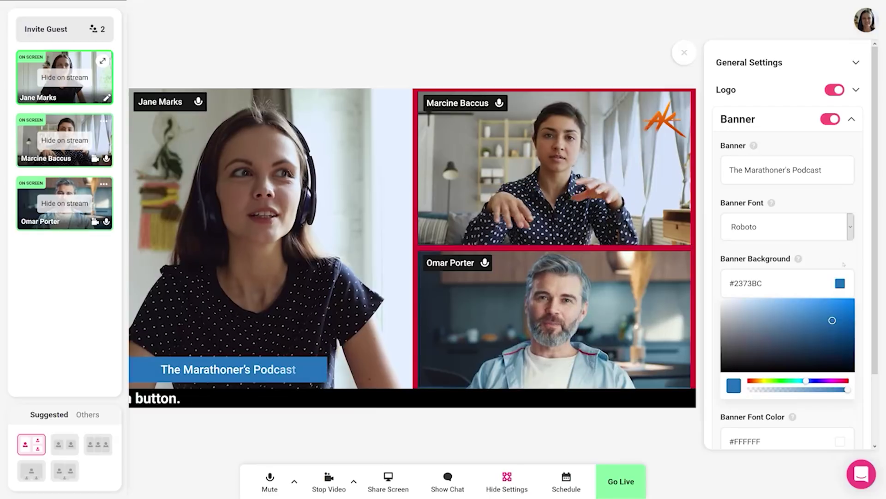
{"action": "left_click", "coordinate": [843, 264]}
{"action": "left_click", "coordinate": [769, 118]}
Replace the ticker text with 'The Marathoner's Podcast #1 (Show notes on our website)'
{"action": "left_click", "coordinate": [738, 143]}
{"action": "triple_click", "coordinate": [765, 202]}
{"action": "type", "text": "The Marathoner's Podcast #1 (Show notes on our website)"}
{"action": "left_click", "coordinate": [758, 147]}
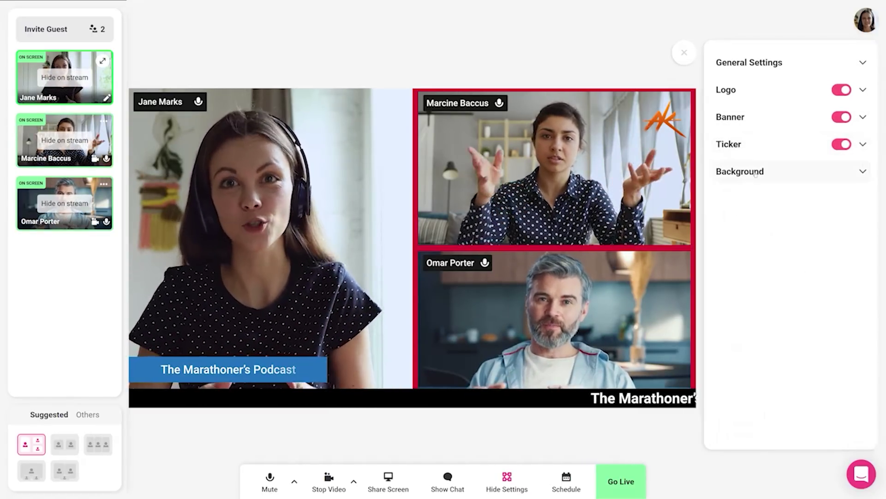
{"action": "left_click", "coordinate": [756, 173]}
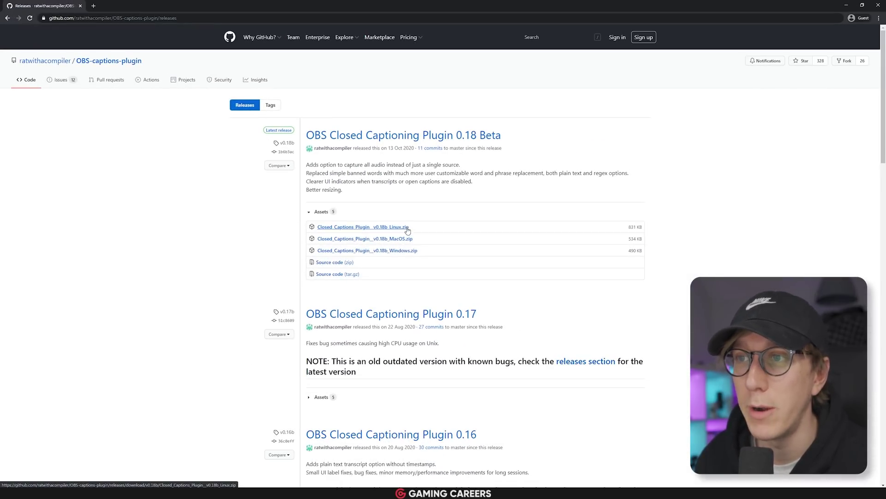
Download Closed_Captions_Plugin__v0.18b_Windows.zip and open it in the archive viewer
{"action": "left_click", "coordinate": [402, 253]}
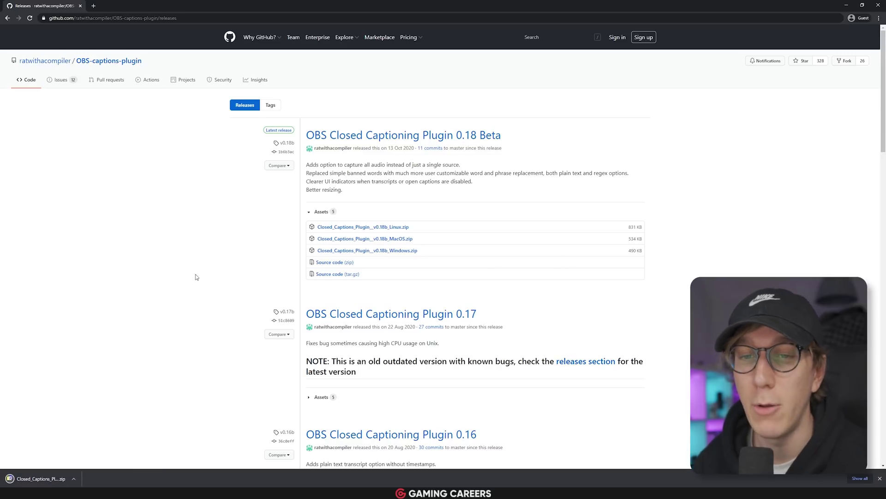
{"action": "left_click", "coordinate": [56, 478]}
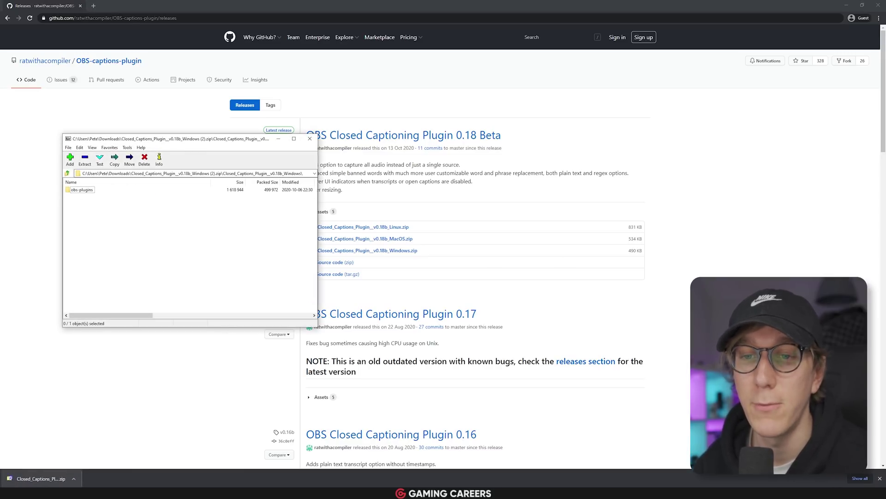
Copy obs-plugins into C:\Program Files\obs-studio, granting administrator permission
{"action": "key", "text": "alt+Tab"}
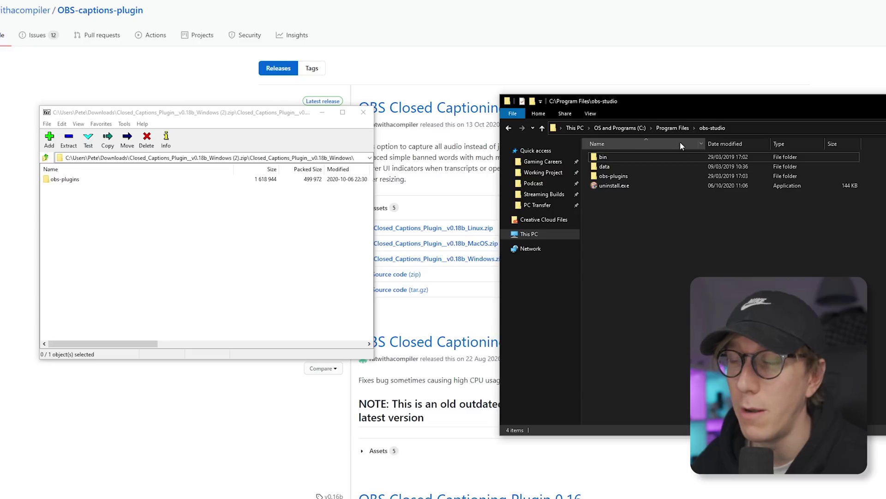
{"action": "left_click_drag", "start_coordinate": [65, 184], "coordinate": [583, 274]}
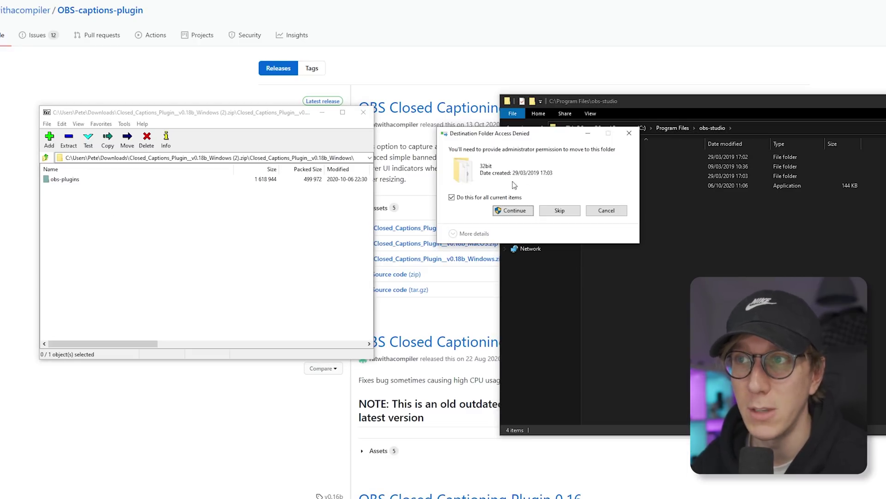
{"action": "left_click", "coordinate": [515, 210]}
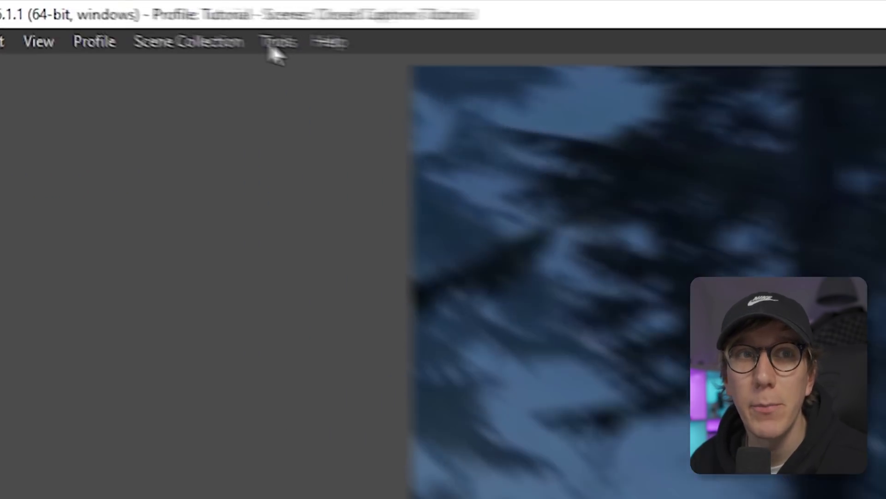
Bring up the Cloud Closed Captions preview from the Tools menu and its Caption Settings window
{"action": "left_click", "coordinate": [99, 12]}
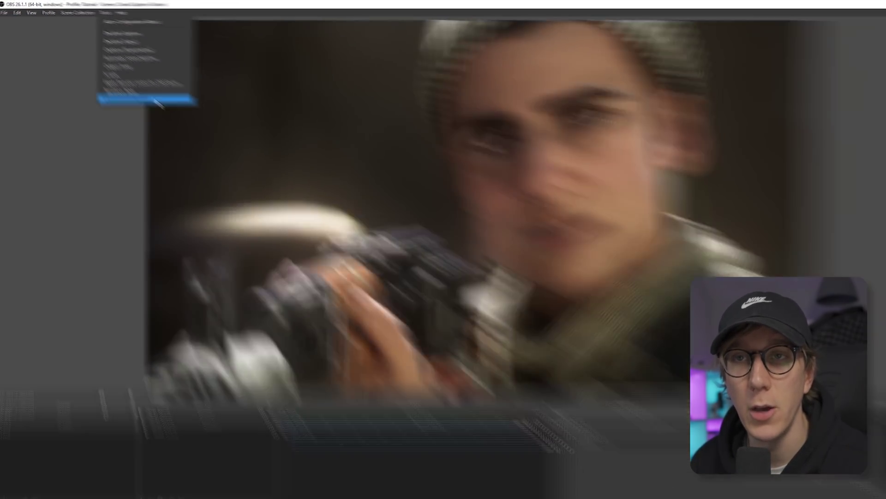
{"action": "left_click", "coordinate": [156, 100]}
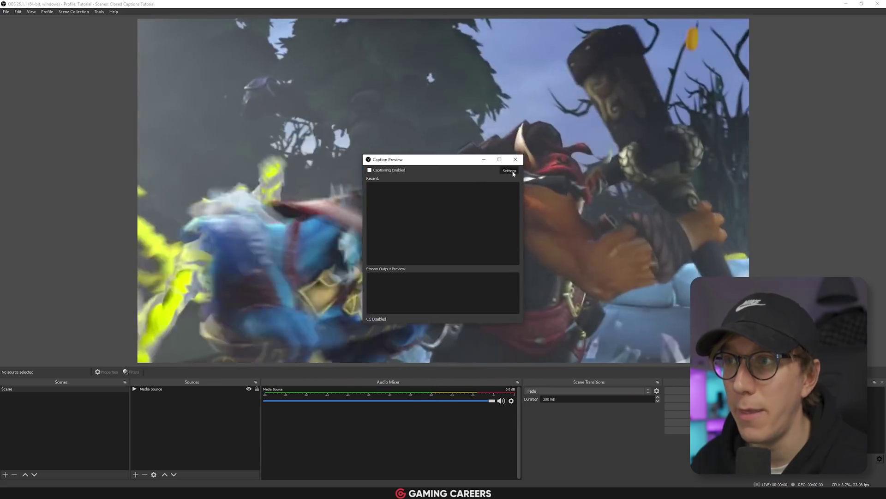
{"action": "left_click", "coordinate": [509, 170]}
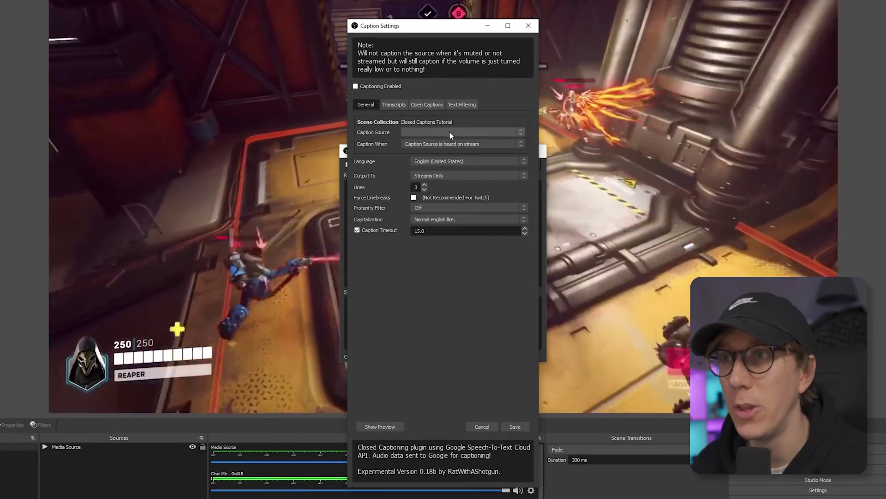
Set the caption source to Chat Mic - GoXLR, language English (United Kingdom), output Streams Only
{"action": "left_click", "coordinate": [447, 132]}
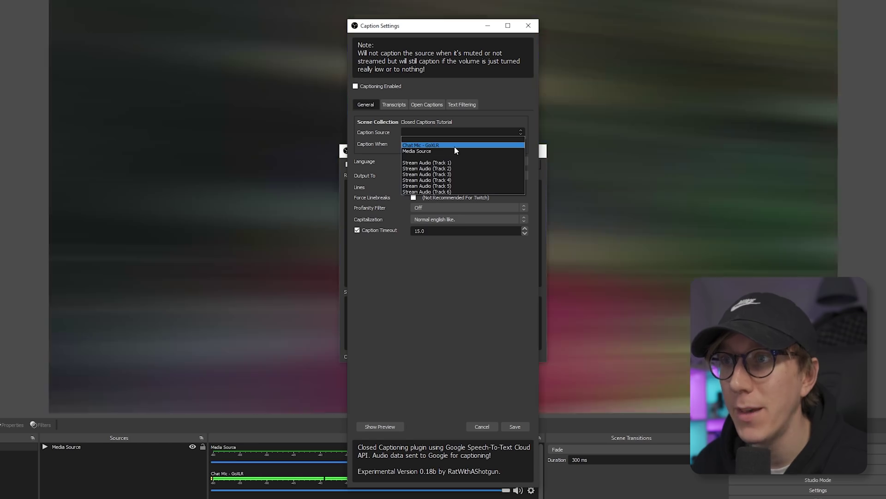
{"action": "left_click", "coordinate": [455, 145]}
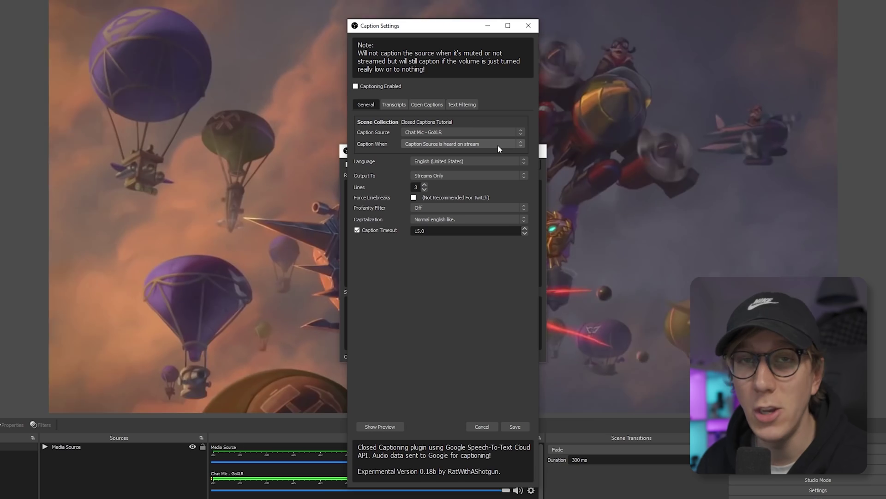
{"action": "left_click", "coordinate": [498, 145]}
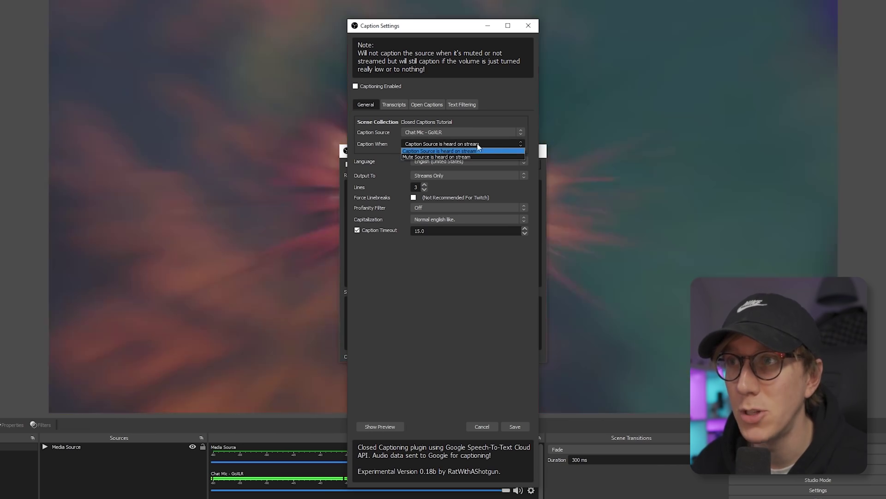
{"action": "left_click", "coordinate": [487, 144]}
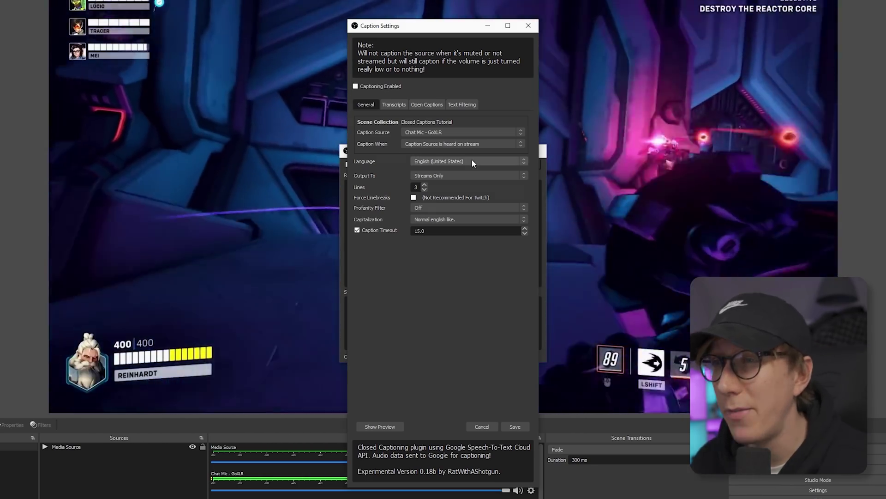
{"action": "left_click", "coordinate": [472, 161]}
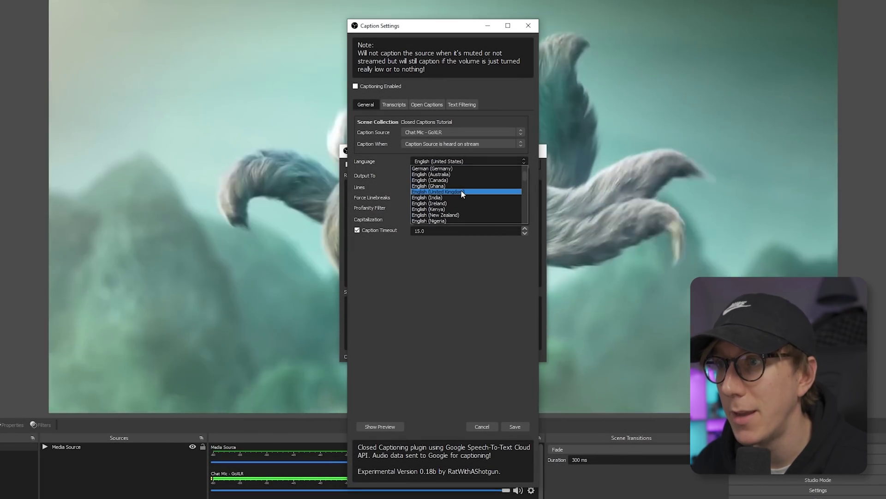
{"action": "left_click", "coordinate": [462, 192]}
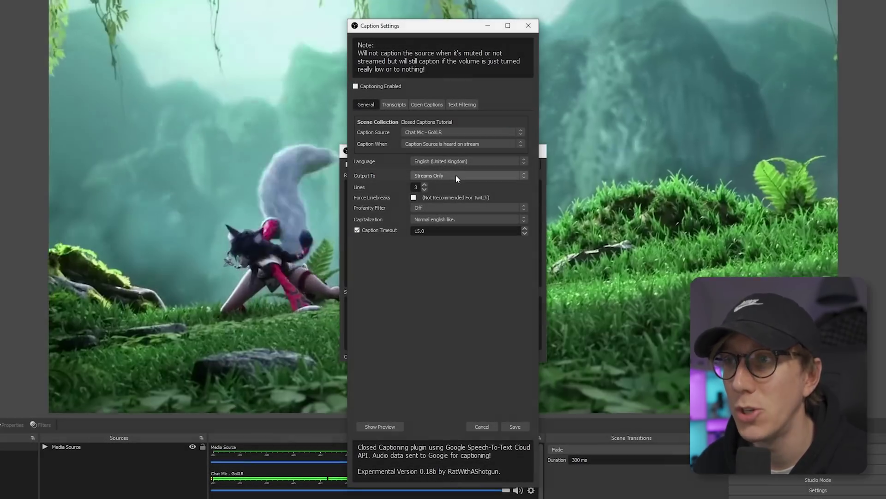
{"action": "left_click", "coordinate": [456, 176]}
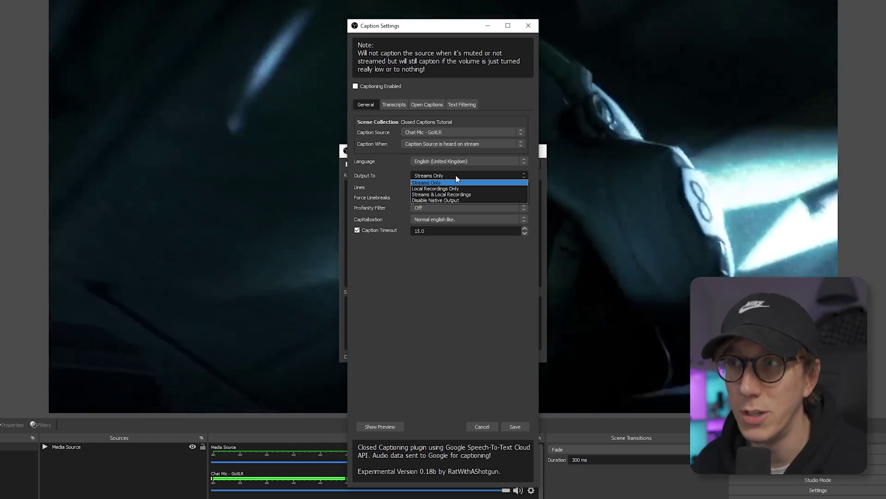
{"action": "left_click", "coordinate": [456, 175]}
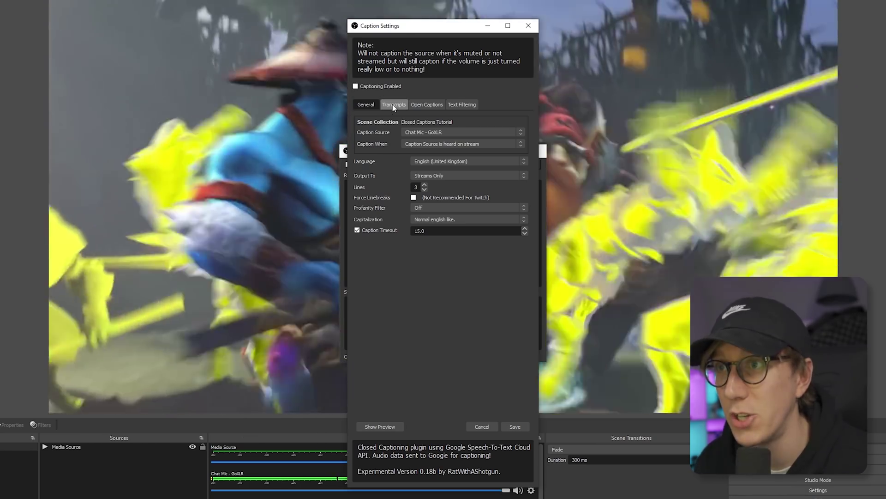
{"action": "left_click", "coordinate": [392, 104]}
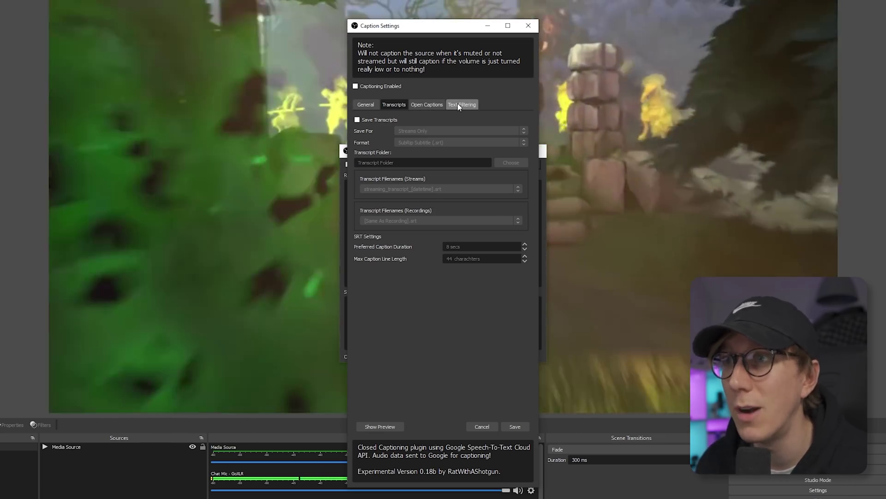
{"action": "left_click", "coordinate": [458, 105]}
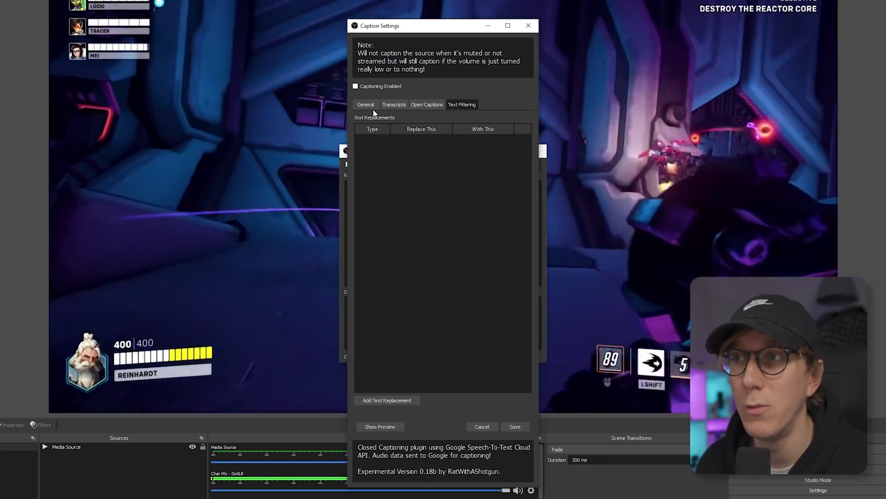
{"action": "left_click", "coordinate": [365, 104]}
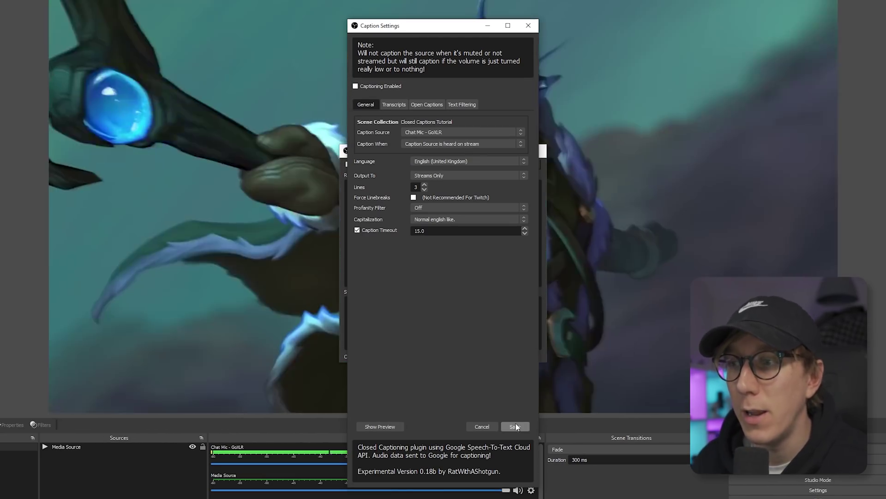
Save the caption settings, then add the Captions dock and dock it among the other panels
{"action": "left_click", "coordinate": [515, 426]}
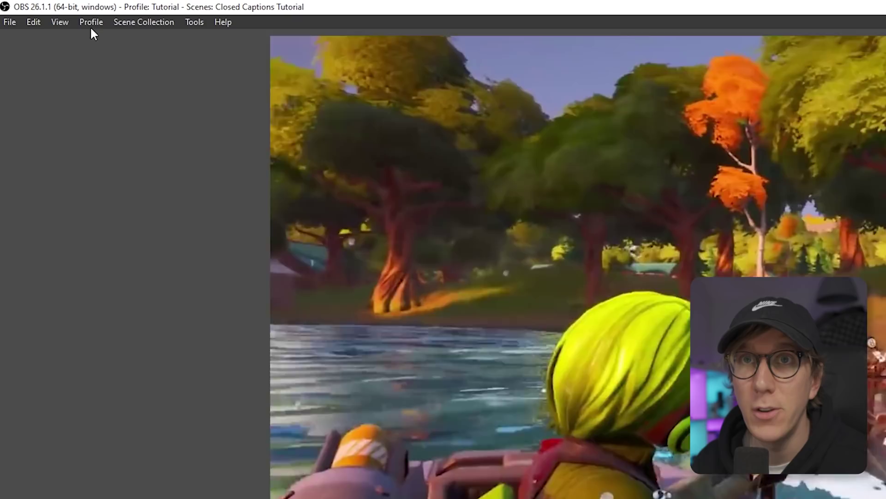
{"action": "left_click", "coordinate": [63, 22]}
{"action": "mouse_move", "coordinate": [81, 57]}
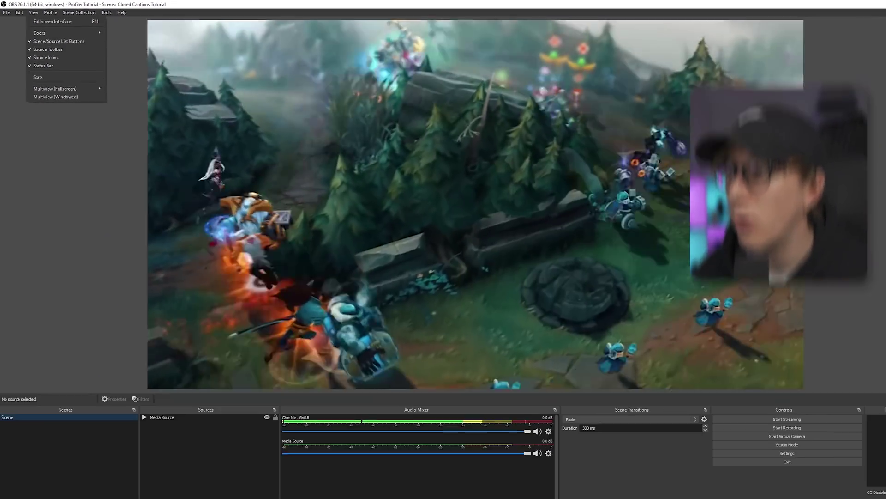
{"action": "left_click", "coordinate": [250, 211]}
{"action": "left_click_drag", "start_coordinate": [820, 382], "coordinate": [564, 385]}
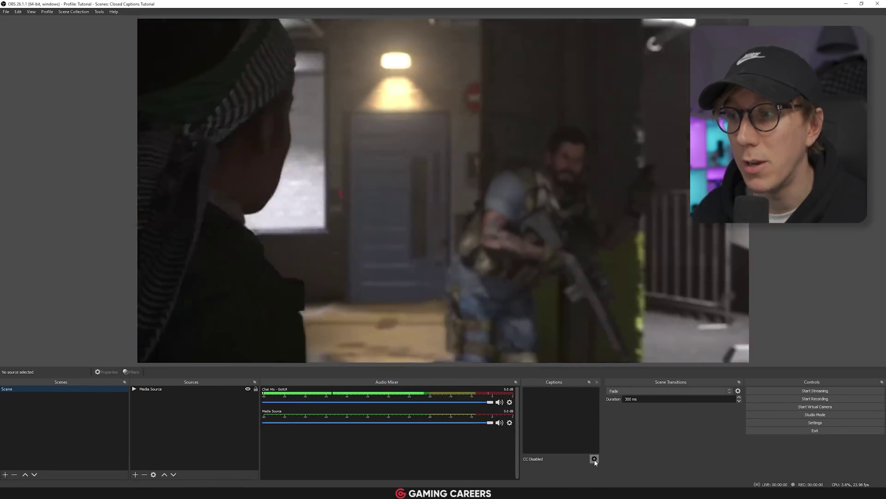
Tick Captioning Enabled in the dock's settings, confirm, and bring the settings back up
{"action": "left_click", "coordinate": [594, 459]}
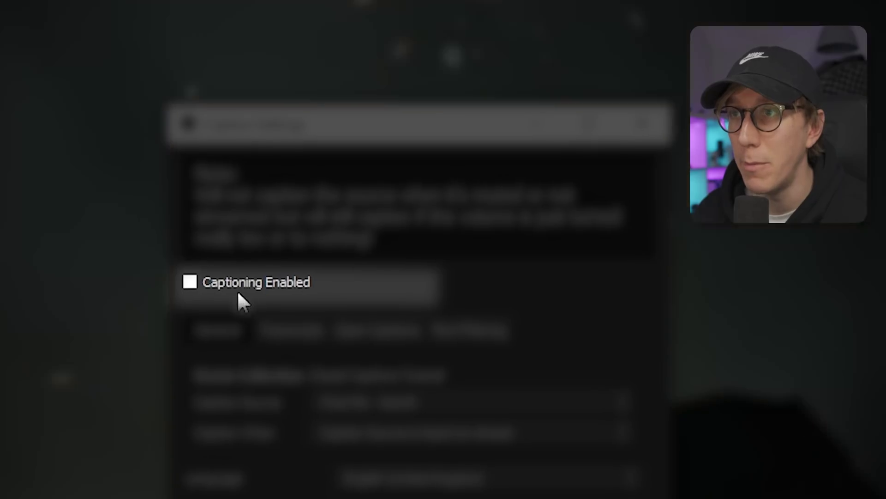
{"action": "left_click", "coordinate": [190, 282]}
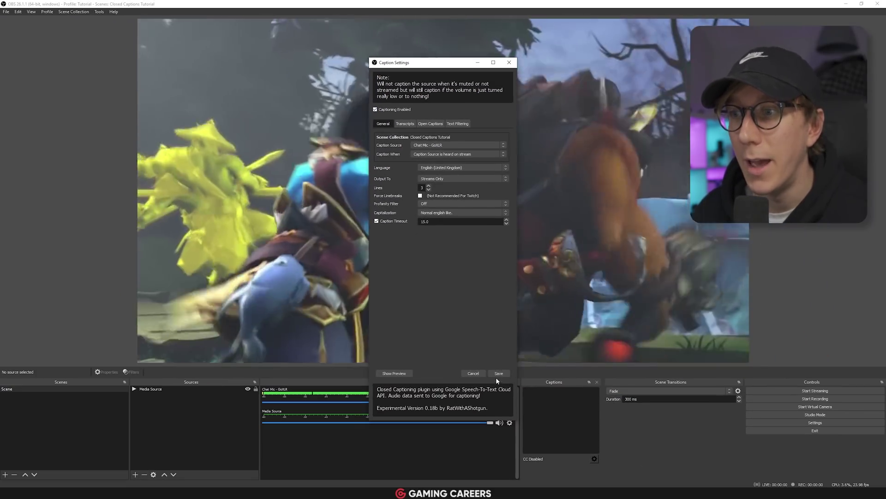
{"action": "left_click", "coordinate": [499, 372]}
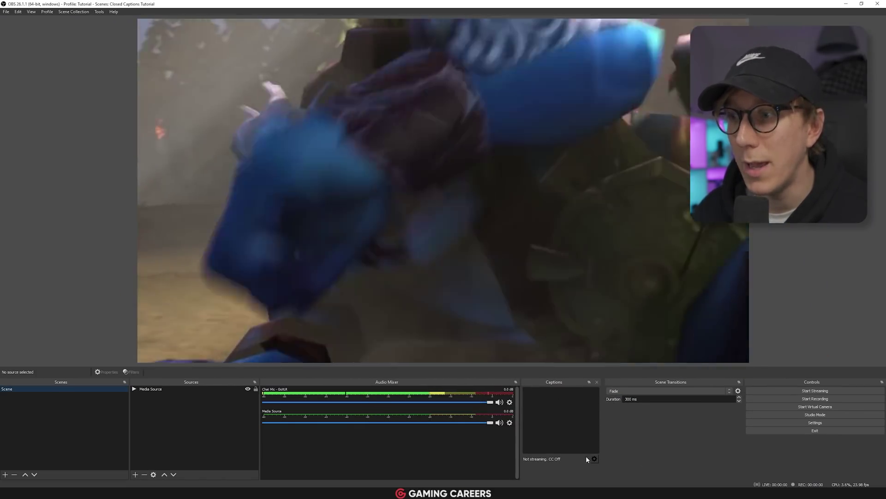
{"action": "left_click", "coordinate": [594, 458]}
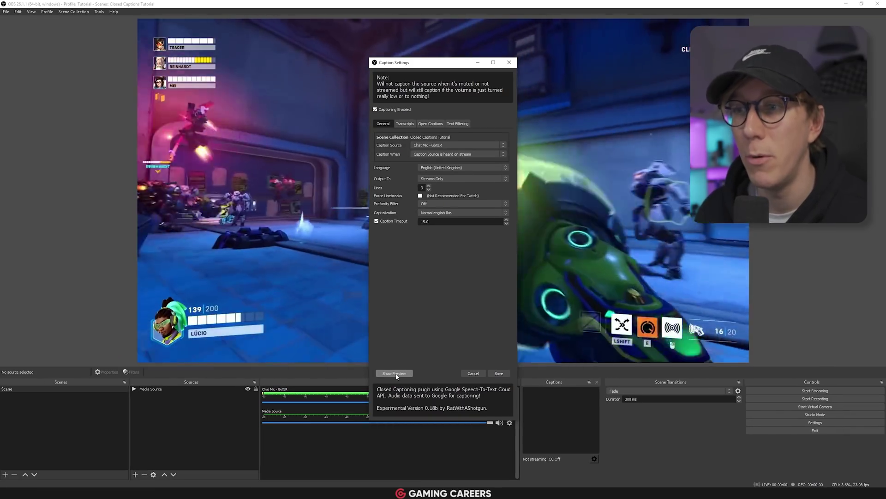
Show the Caption Preview window and move it aside to uncover the settings
{"action": "left_click", "coordinate": [396, 374]}
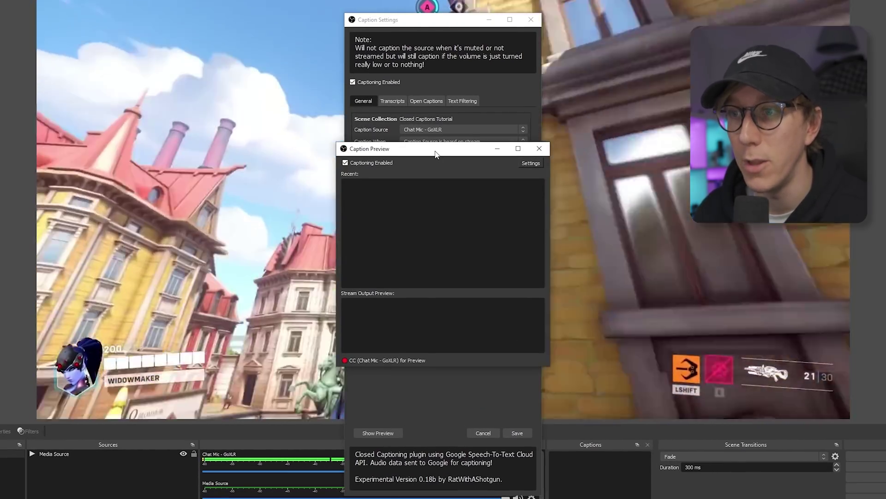
{"action": "left_click_drag", "start_coordinate": [435, 154], "coordinate": [227, 151]}
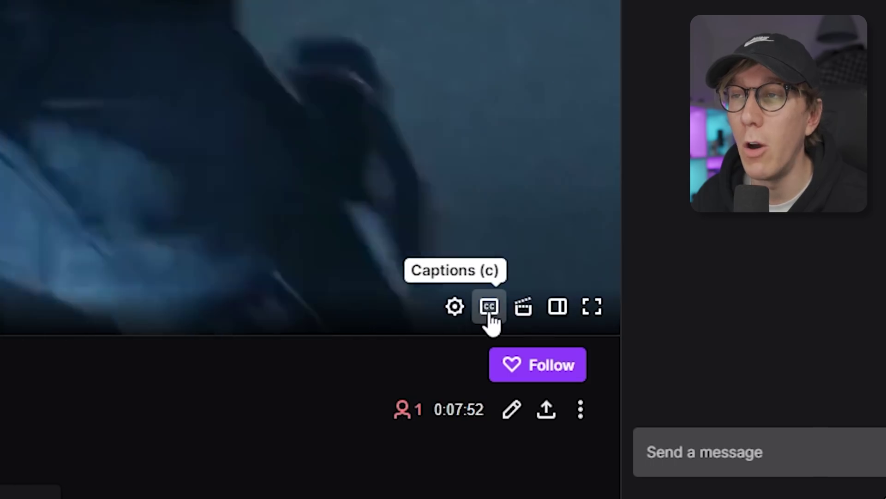
Turn on the stream's captions and try the yellow-on-black and lime-on-black presets
{"action": "left_click", "coordinate": [489, 306]}
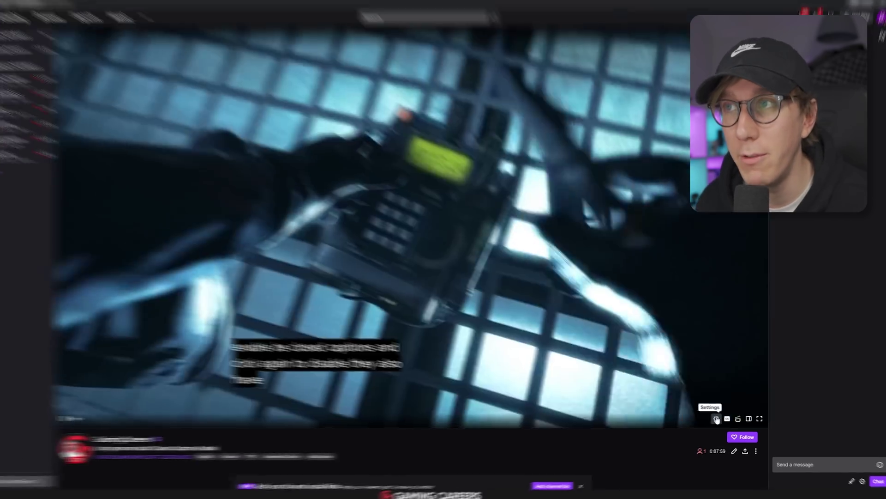
{"action": "left_click", "coordinate": [716, 419]}
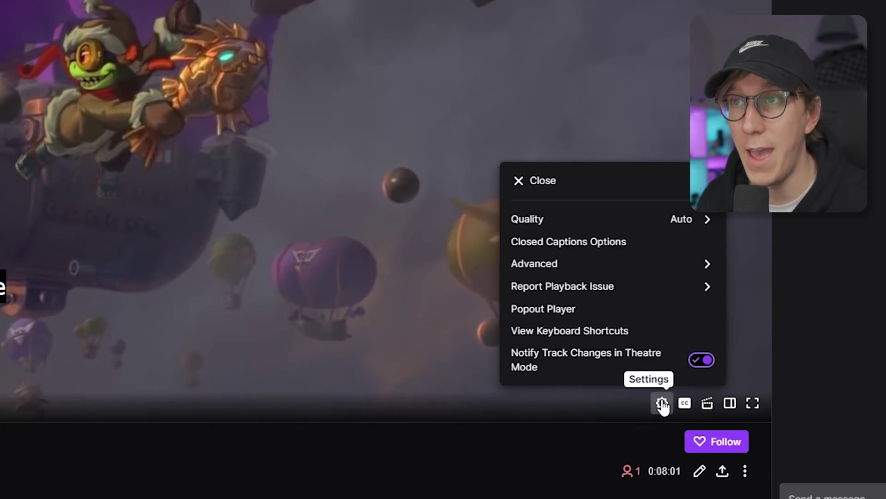
{"action": "left_click", "coordinate": [594, 241]}
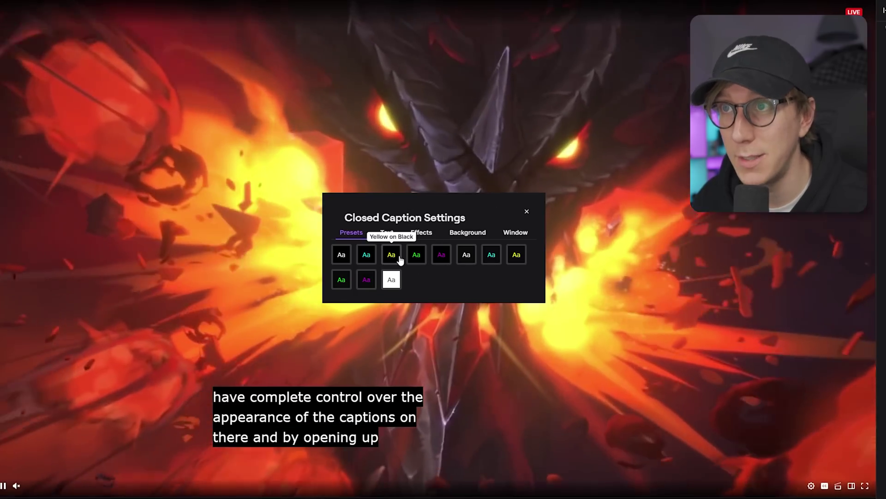
{"action": "left_click", "coordinate": [328, 219]}
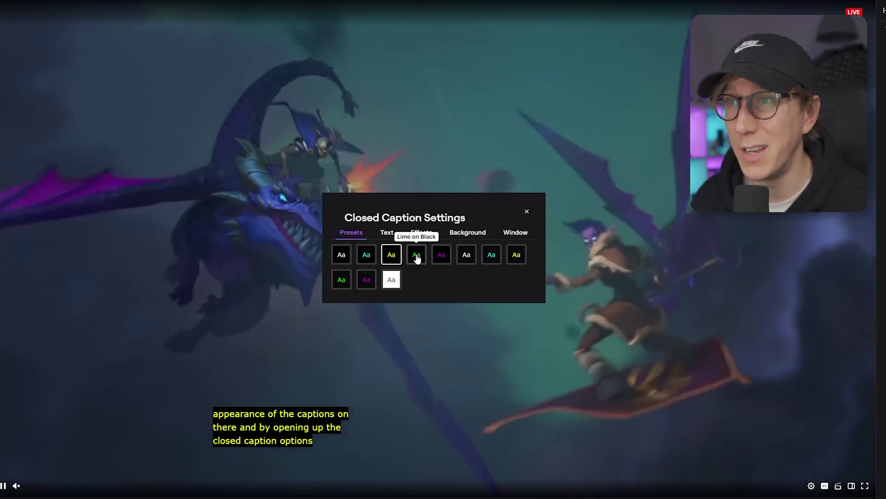
{"action": "left_click", "coordinate": [416, 258]}
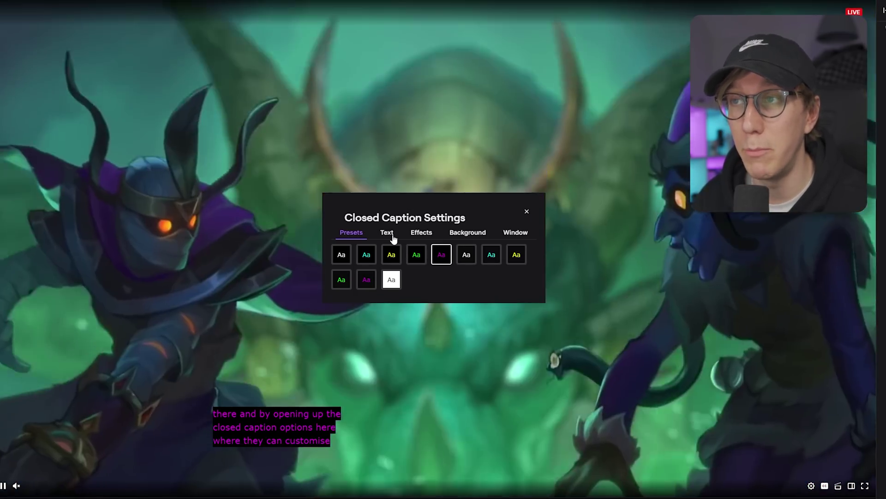
Enlarge the caption text, centre-align it, and position captions at the top of the video
{"action": "left_click", "coordinate": [387, 232]}
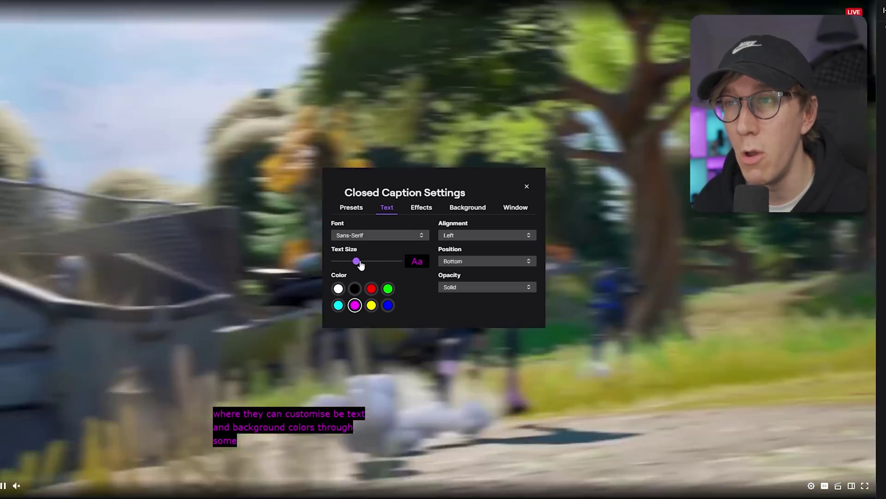
{"action": "left_click_drag", "start_coordinate": [361, 264], "coordinate": [389, 261]}
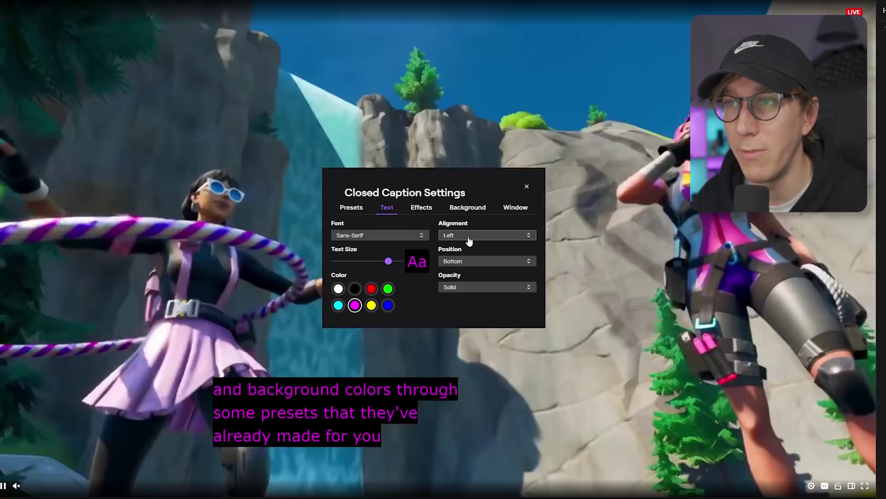
{"action": "left_click", "coordinate": [469, 238]}
{"action": "left_click", "coordinate": [469, 250]}
{"action": "left_click", "coordinate": [474, 262]}
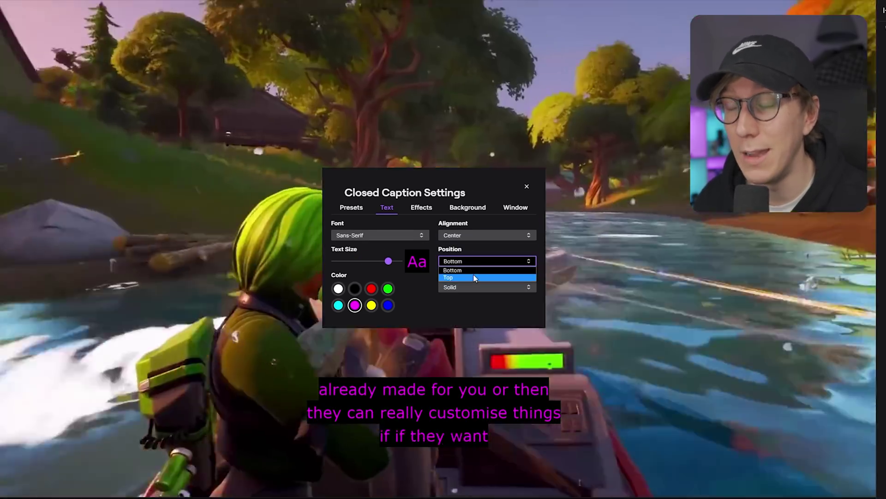
{"action": "left_click", "coordinate": [473, 276]}
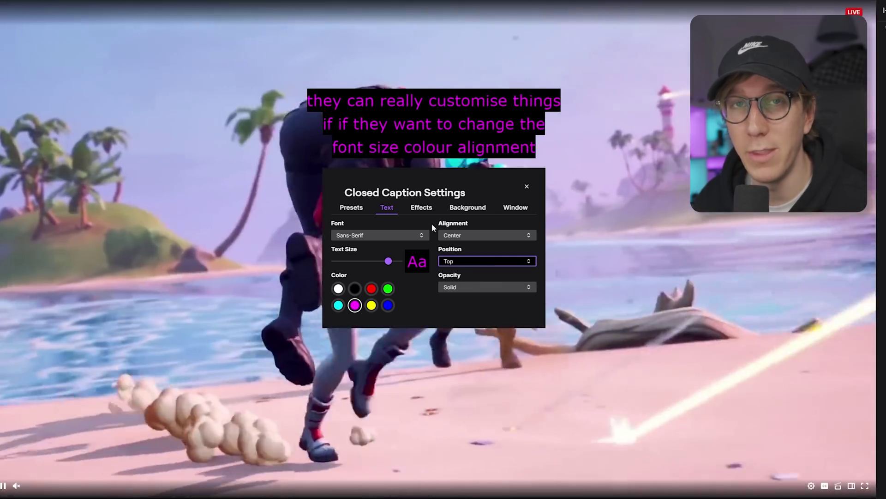
Review the effect and background options, then reconfirm Top position and enlarge the text further
{"action": "left_click", "coordinate": [427, 208]}
{"action": "left_click", "coordinate": [461, 228]}
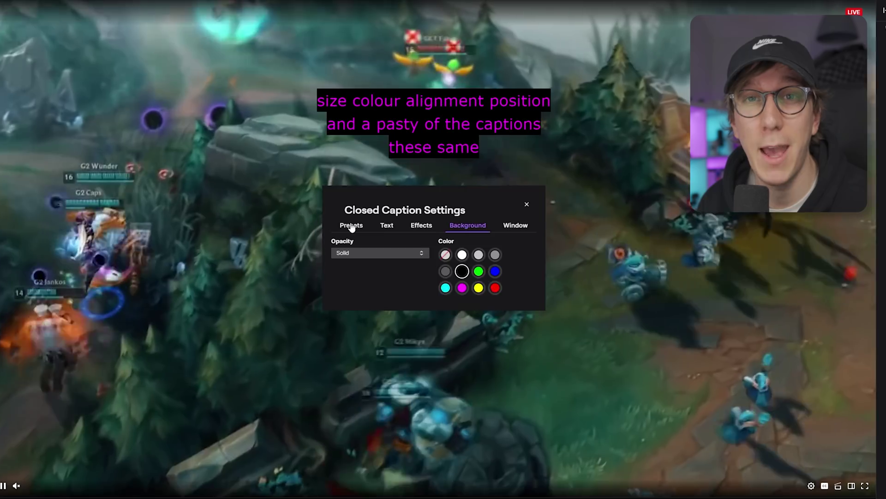
{"action": "left_click", "coordinate": [352, 226]}
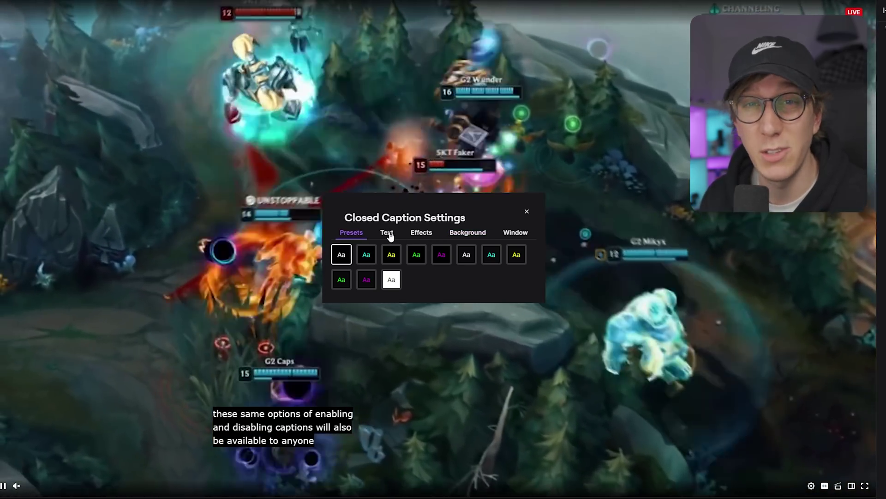
{"action": "left_click", "coordinate": [387, 233]}
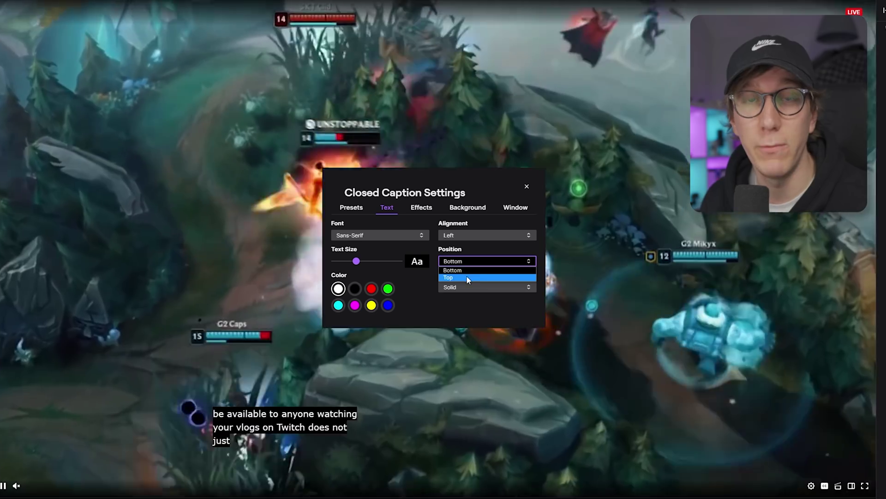
{"action": "left_click", "coordinate": [466, 276]}
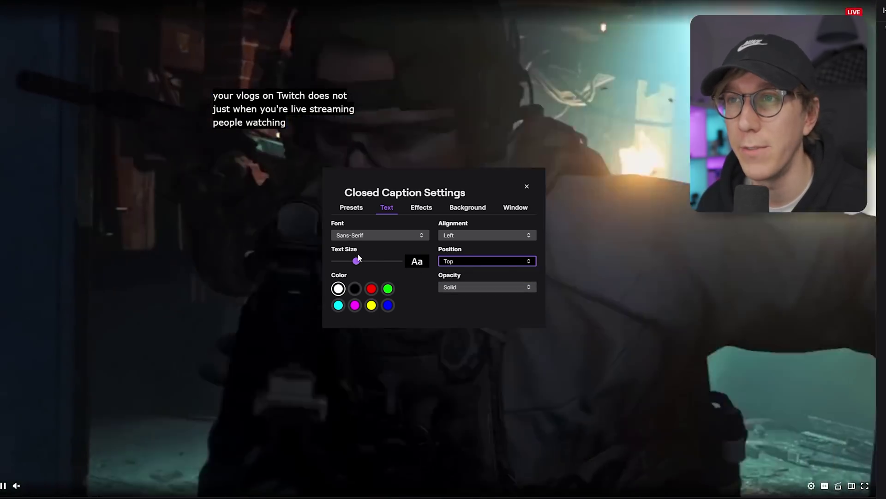
{"action": "left_click_drag", "start_coordinate": [357, 260], "coordinate": [377, 261]}
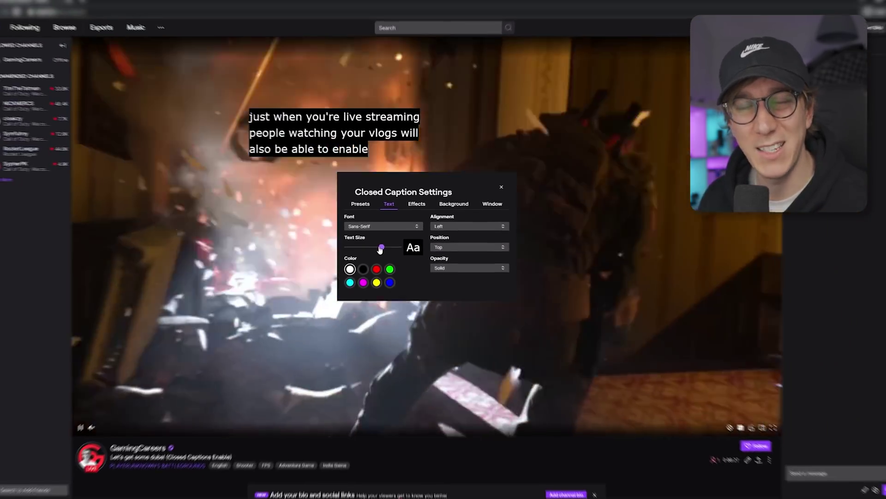